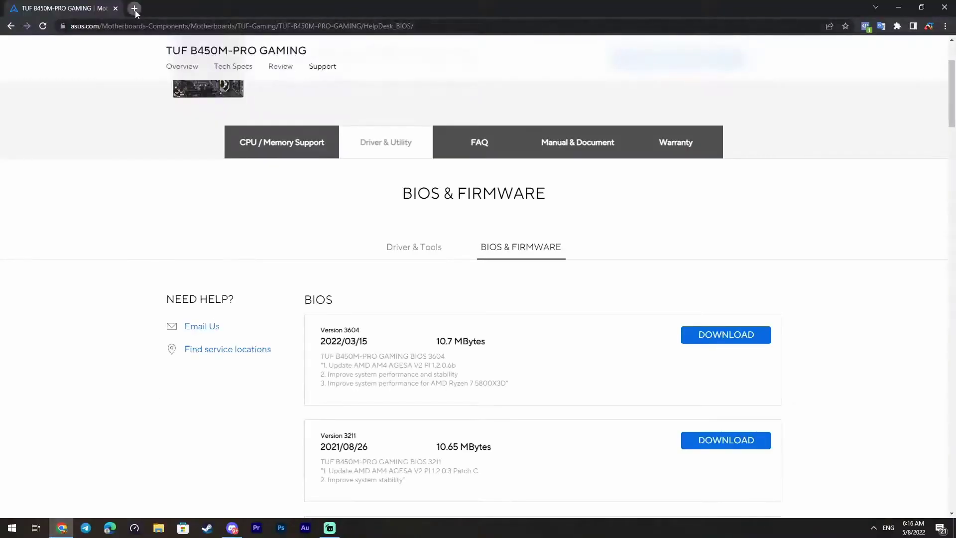
# Search Google in a new tab for the ASUS TUF B450M-PRO Gaming BIOS update
pyautogui.click(135, 10)
pyautogui.write('google.com')
pyautogui.press('Return')
pyautogui.write('a')
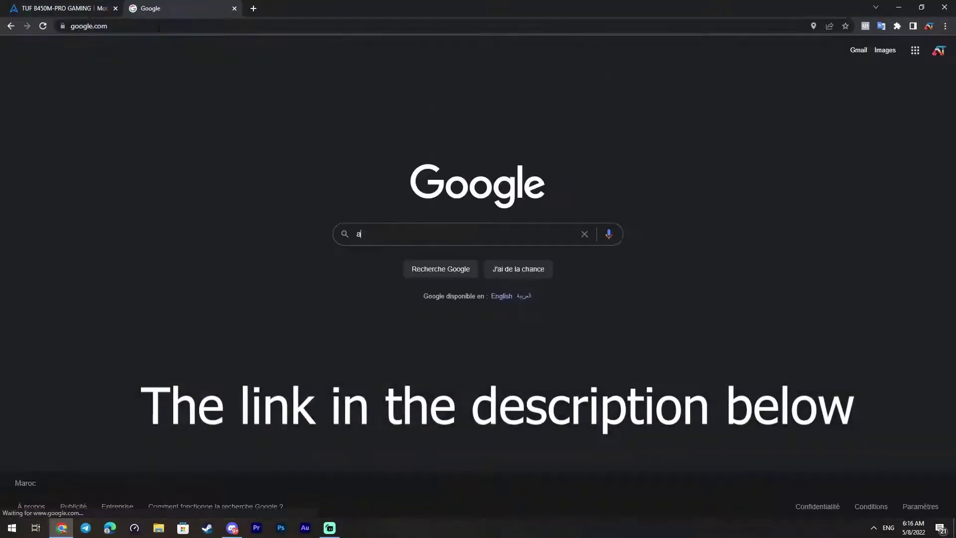
pyautogui.write('sus tuf b450-pro gaming bios update')
pyautogui.press('Return')
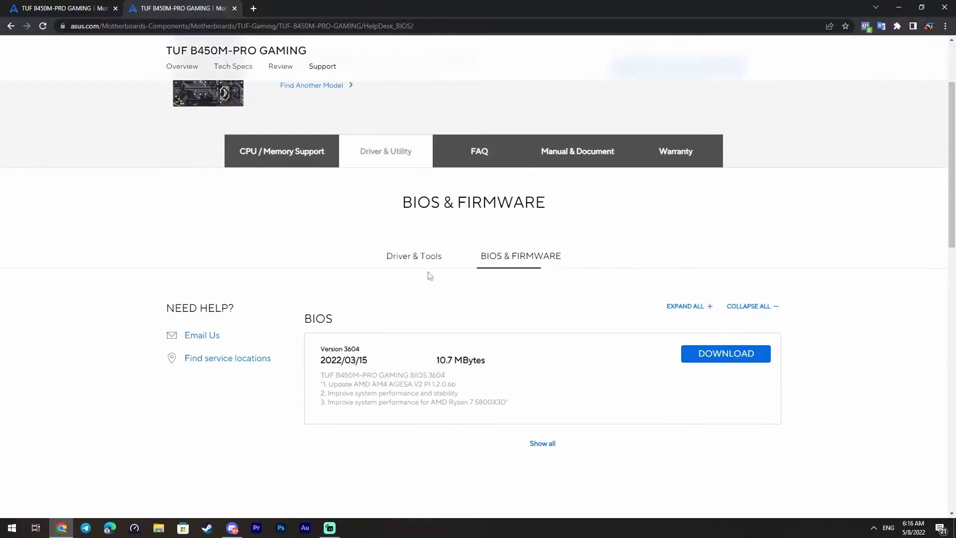
# Choose Windows 10 64-bit as the OS on the board's Driver & Tools page
pyautogui.click(418, 261)
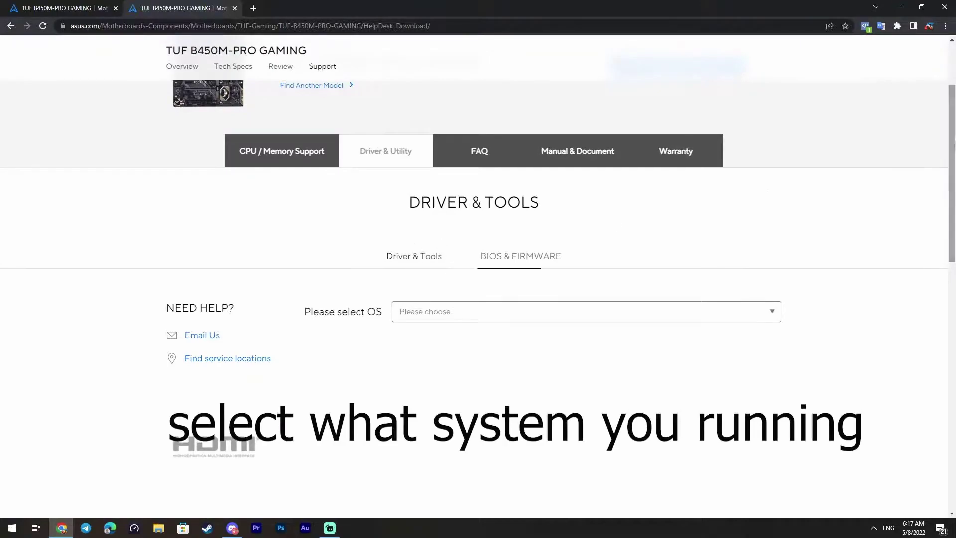
pyautogui.scroll(-2, 351, 258)
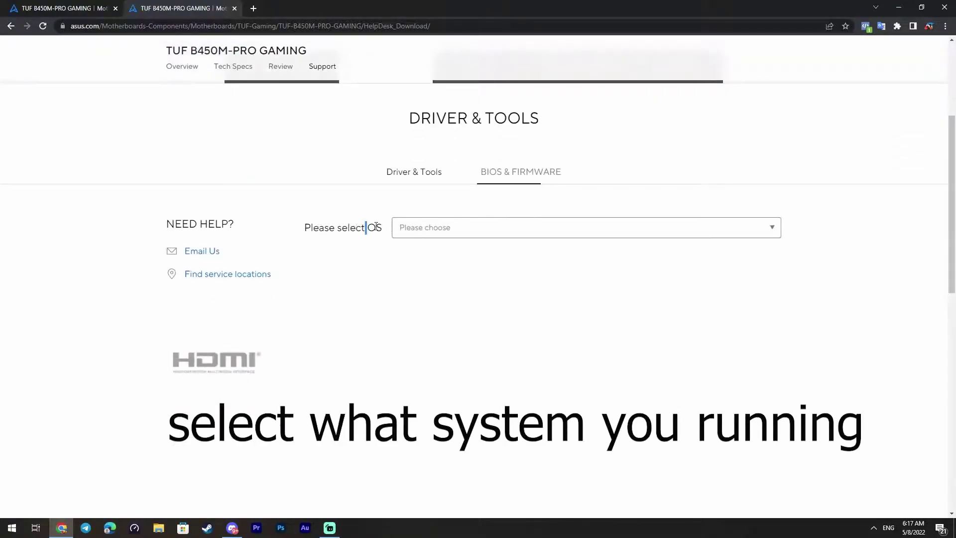
pyautogui.click(454, 232)
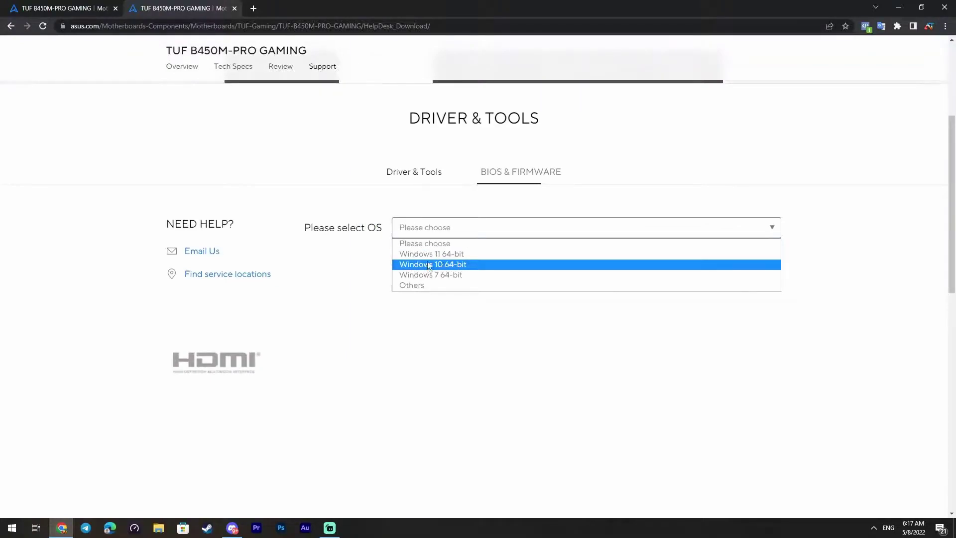
pyautogui.click(449, 268)
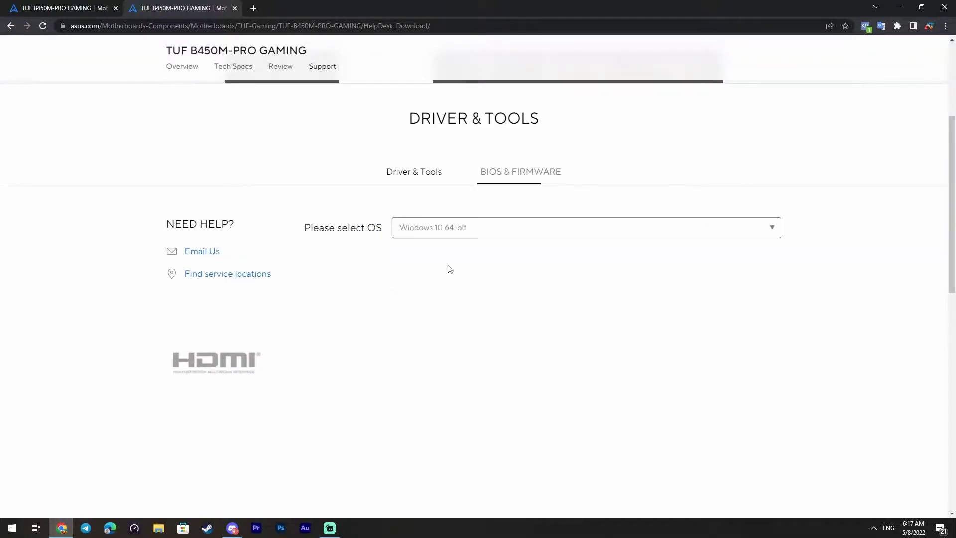
pyautogui.scroll(-3, 938, 172)
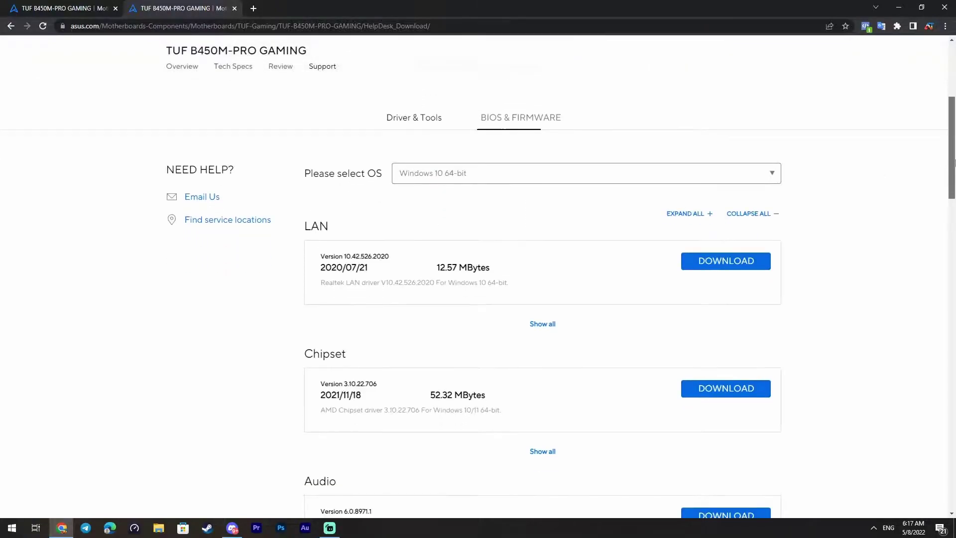
# Review the LAN, Chipset and Audio driver sections, settling on the Chipset section
pyautogui.moveTo(307, 149); pyautogui.dragTo(331, 160)
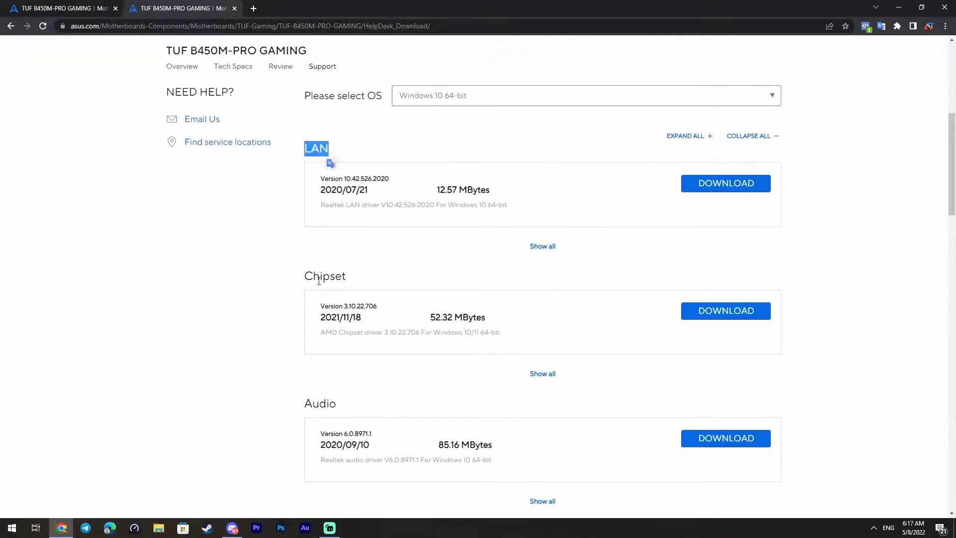
pyautogui.moveTo(305, 277); pyautogui.dragTo(367, 289)
pyautogui.moveTo(312, 404); pyautogui.dragTo(353, 391)
pyautogui.click(374, 379)
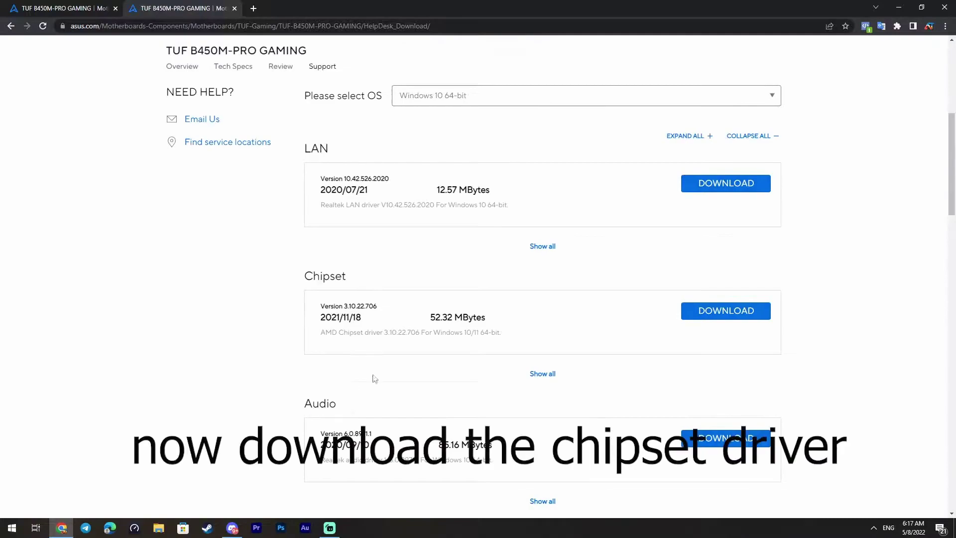
pyautogui.moveTo(310, 276); pyautogui.dragTo(352, 278)
pyautogui.click(283, 317)
# Check the chipset driver's release date and version number 3.10.22.706
pyautogui.moveTo(324, 316); pyautogui.dragTo(357, 317)
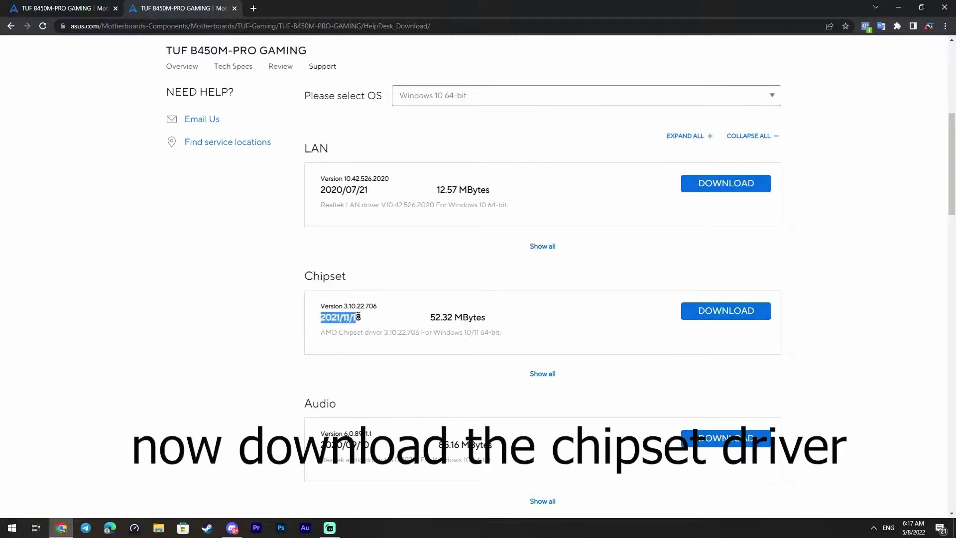
pyautogui.click(330, 376)
pyautogui.doubleClick(350, 317)
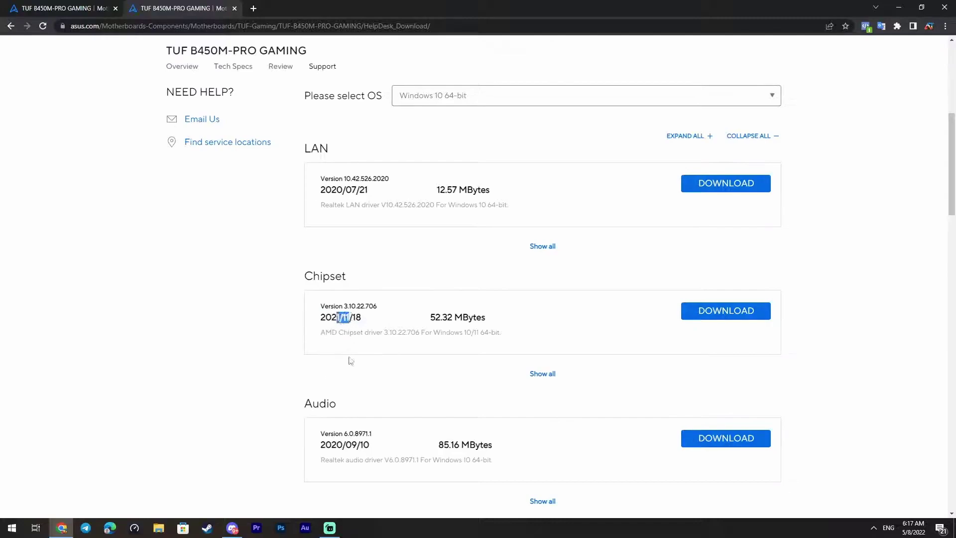
pyautogui.click(368, 389)
pyautogui.moveTo(334, 306); pyautogui.dragTo(395, 308)
pyautogui.click(394, 297)
# Download the AMD chipset driver, dismiss the duplicate notice and minimize the browser
pyautogui.click(714, 318)
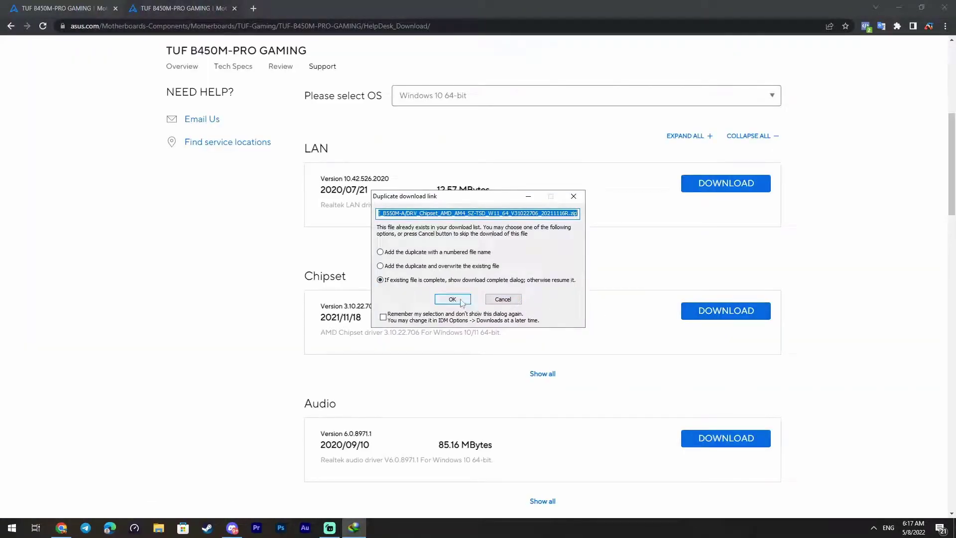
pyautogui.click(503, 299)
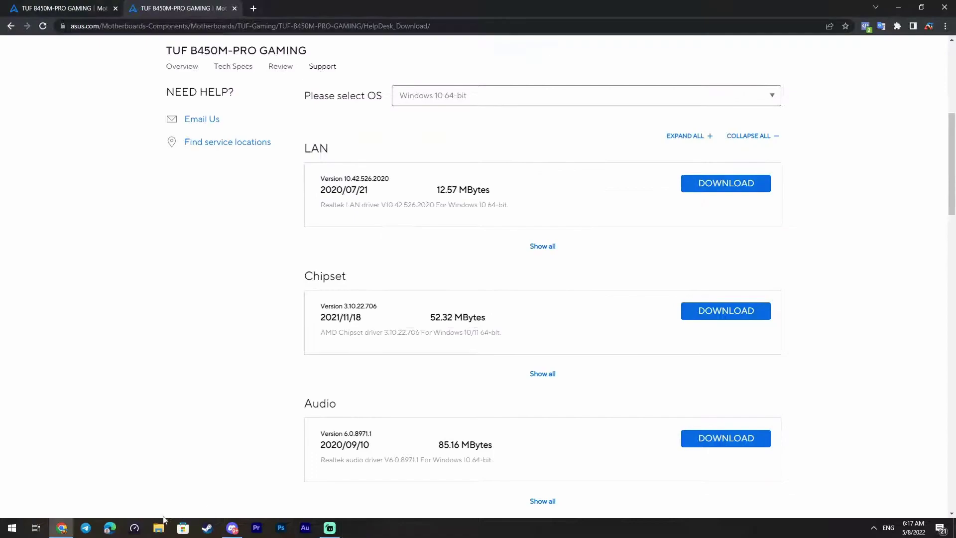
pyautogui.click(899, 8)
# Paste the DRV_Chipset ZIP on the desktop, extract it and place its folder beside it
pyautogui.hotkey('ctrl', 'v')
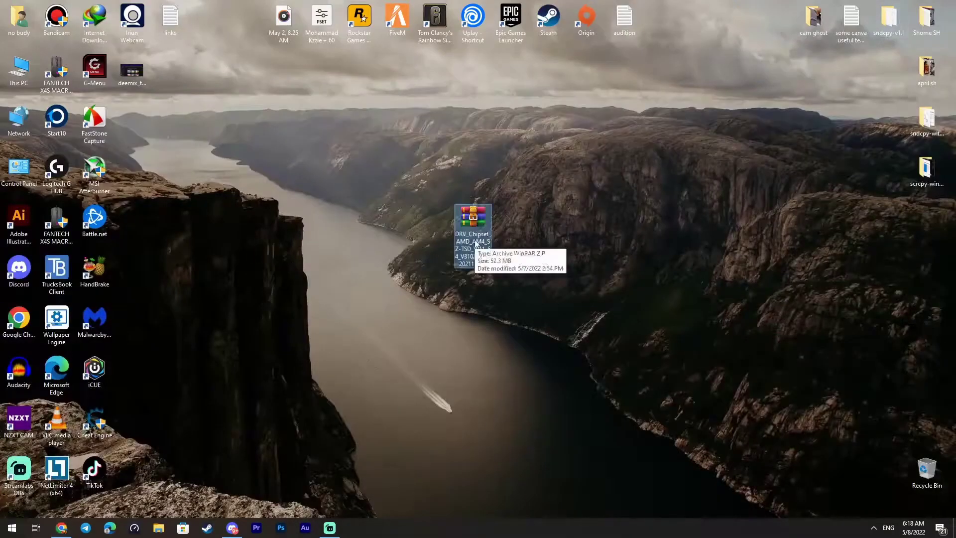
pyautogui.rightClick(464, 223)
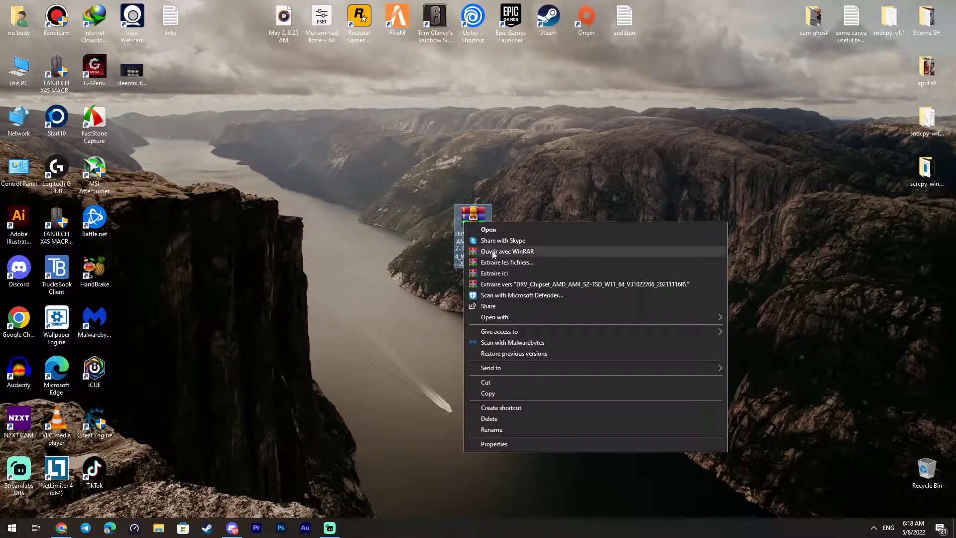
pyautogui.click(511, 284)
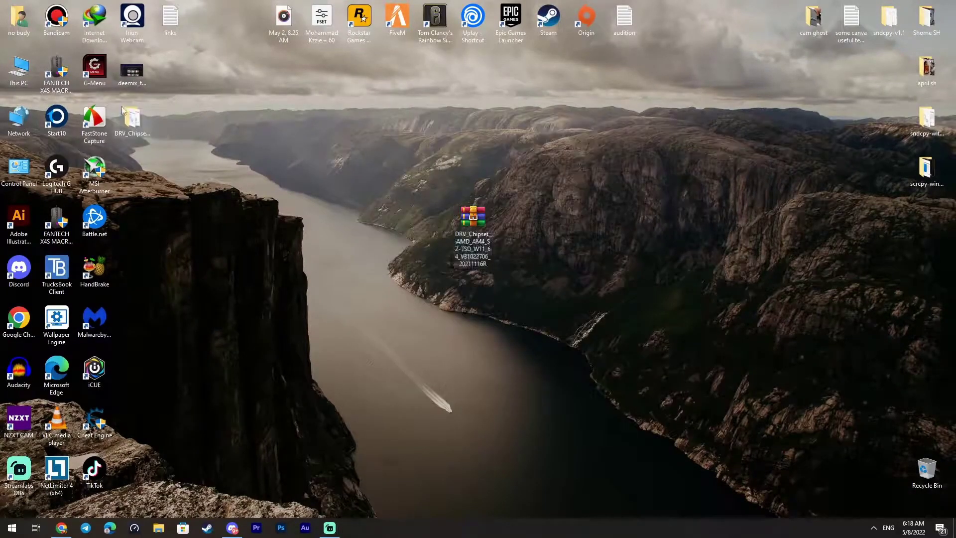
pyautogui.moveTo(132, 124); pyautogui.dragTo(561, 218)
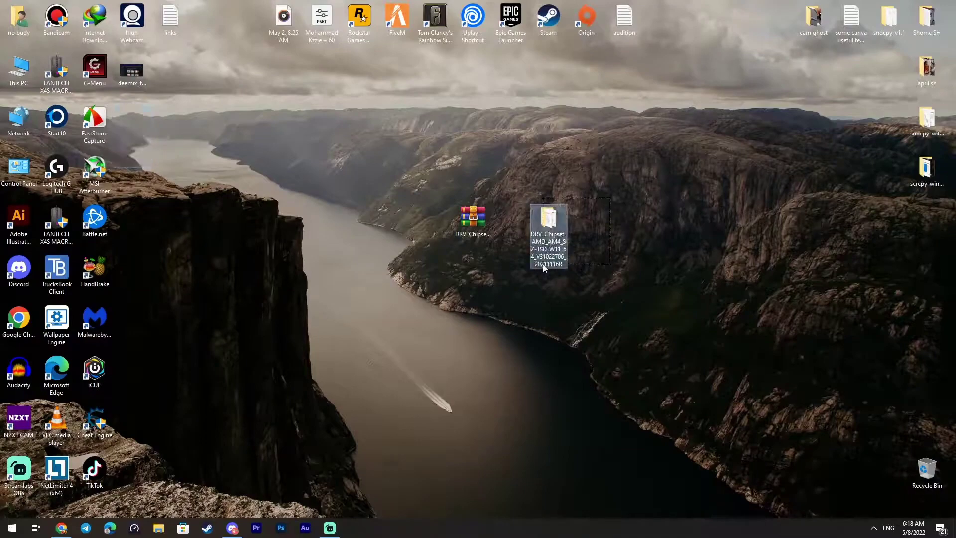
# Launch AMD_Chipset_Software from the extracted chipset driver folder
pyautogui.doubleClick(559, 254)
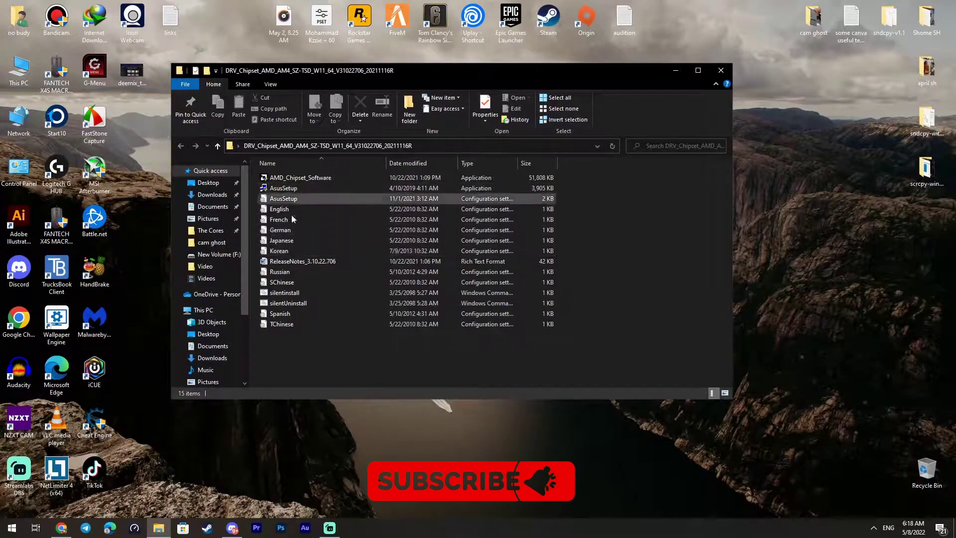
pyautogui.click(310, 189)
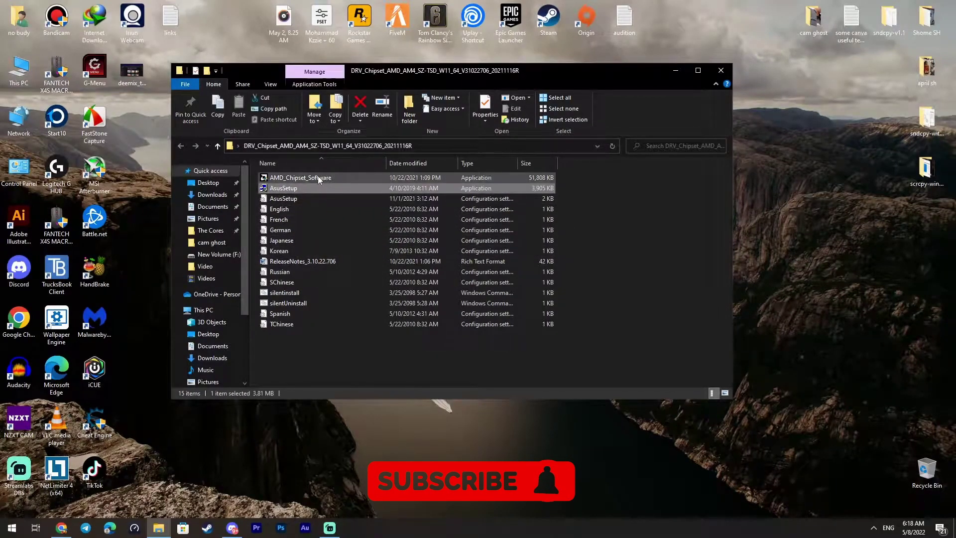
pyautogui.click(317, 177)
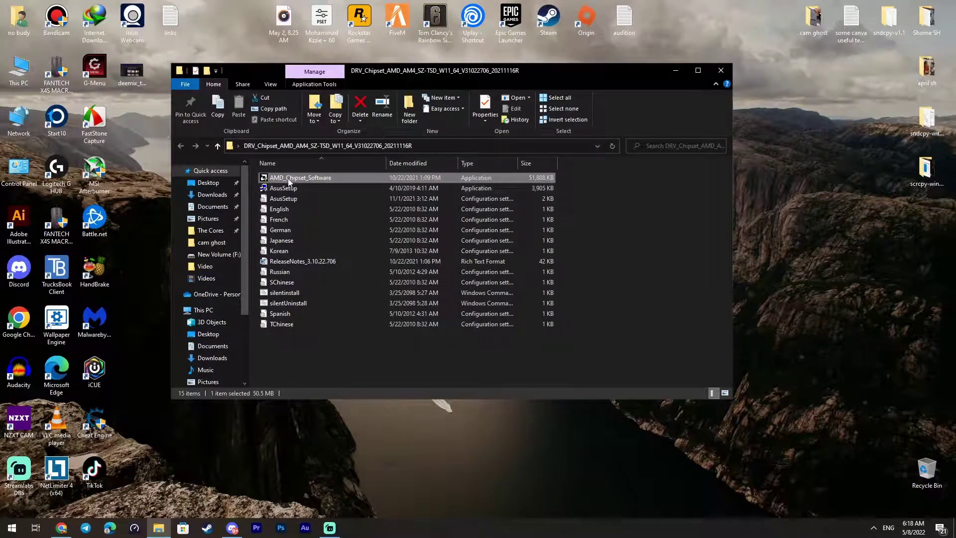
pyautogui.doubleClick(287, 178)
# Install all the checked AMD chipset drivers from the installer
pyautogui.click(672, 71)
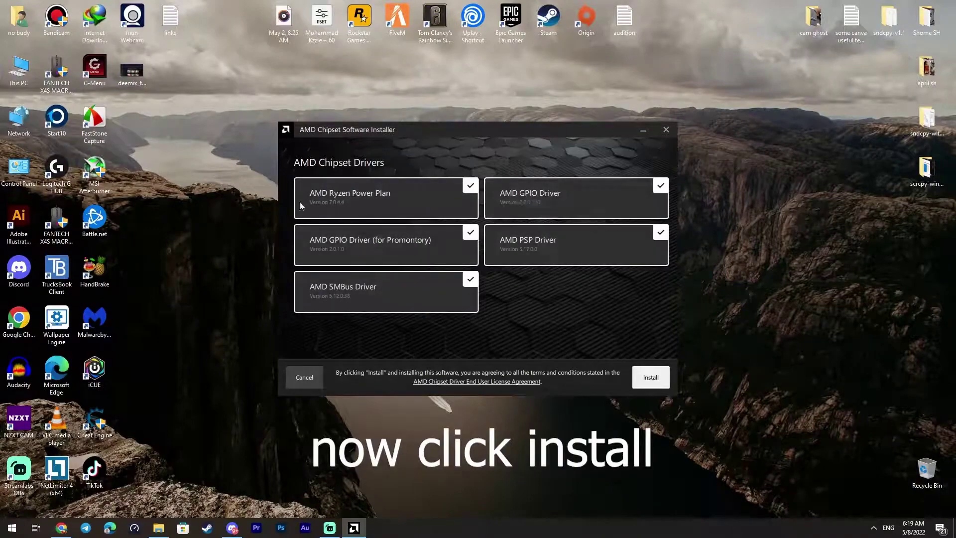
pyautogui.click(651, 379)
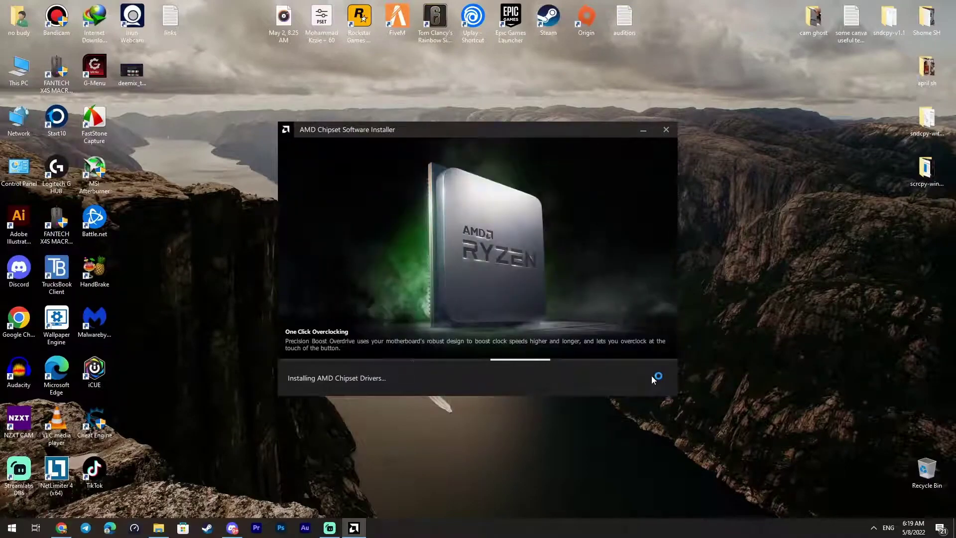